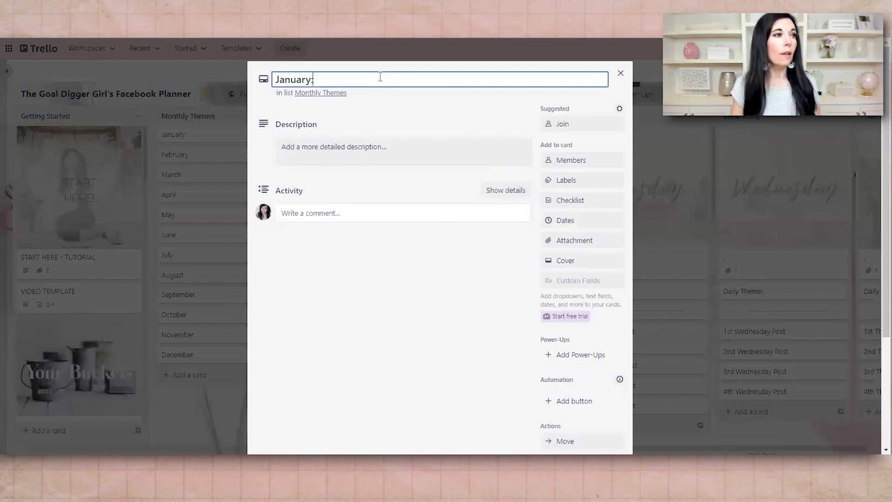
Retitle the cards 'January: Goal Setting' and 'February: Self Love', then reopen the January card
type("Setting")
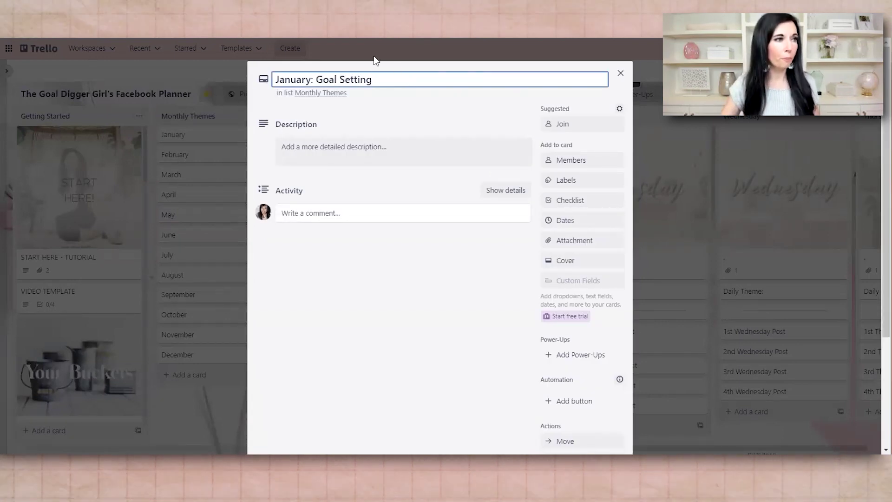
left_click(222, 175)
left_click(272, 155)
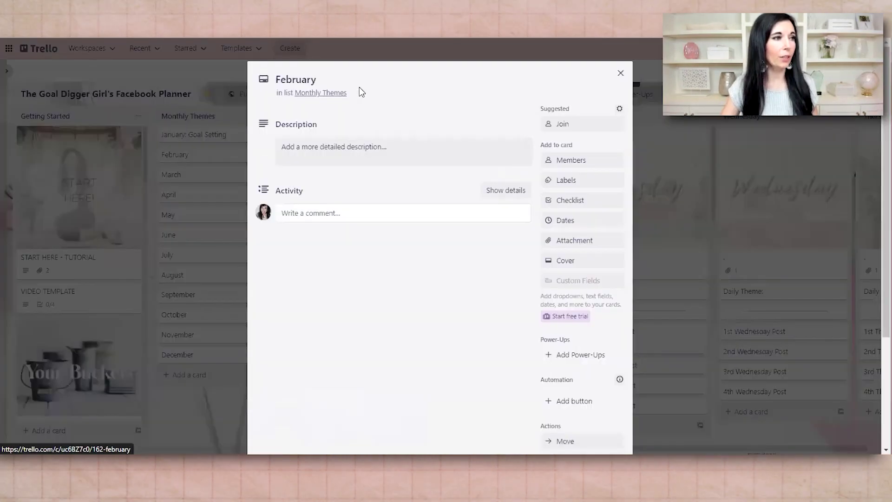
left_click(358, 83)
type(": Self T")
type("ove")
left_click(363, 49)
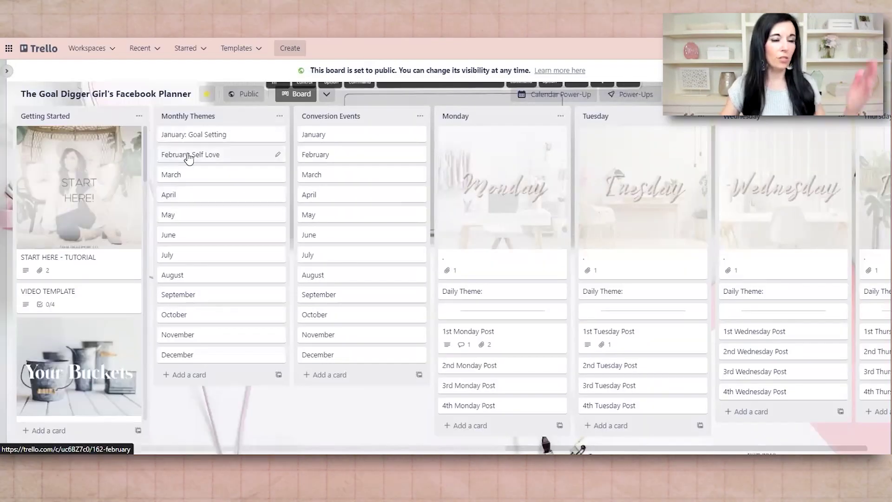
left_click(214, 135)
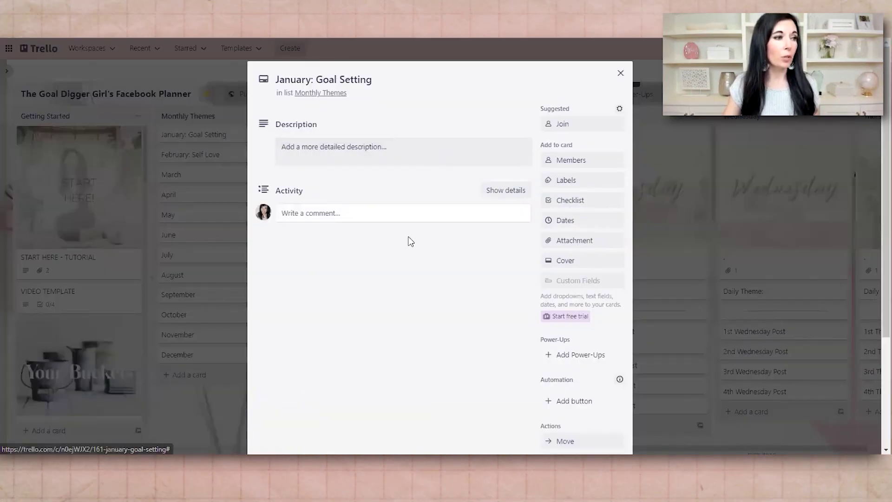
Add an empty 'Content Ideas' checklist to the January card, then start a new browser tab
left_click(552, 202)
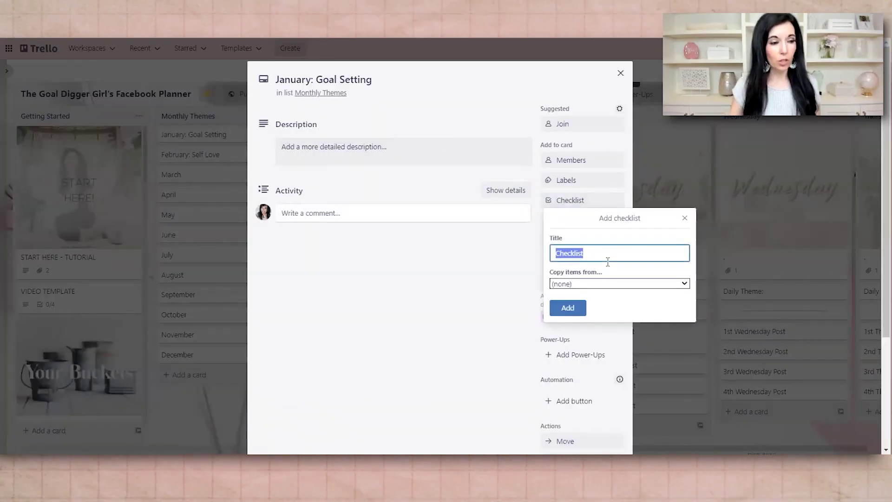
type("Content Ideas")
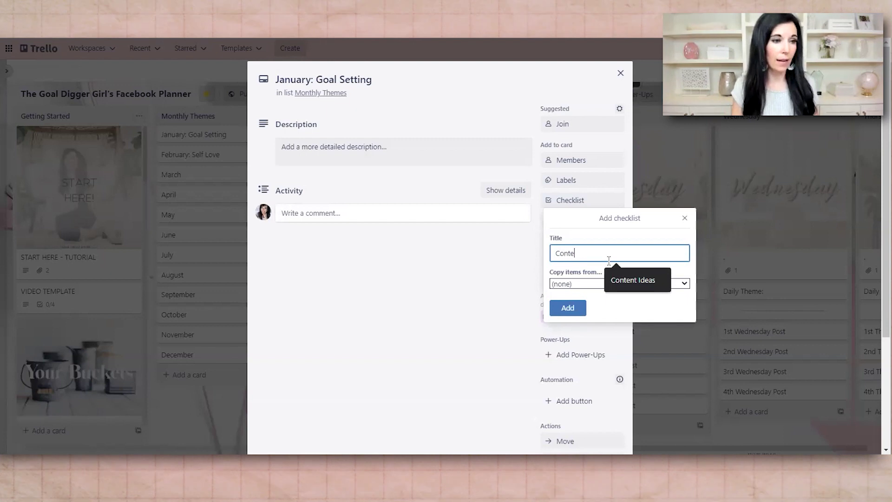
left_click(567, 308)
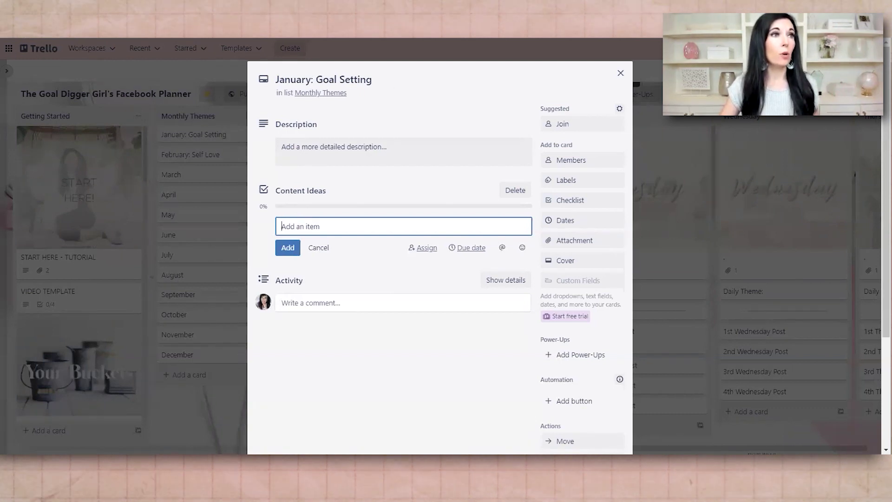
key("ctrl+t")
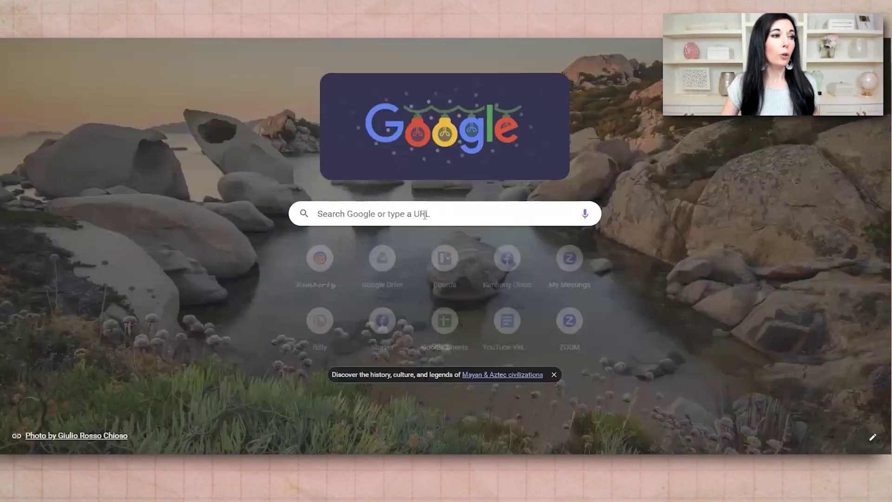
Search Google for 'how to set goals' and scroll down the results
left_click(424, 214)
type("how to set goals")
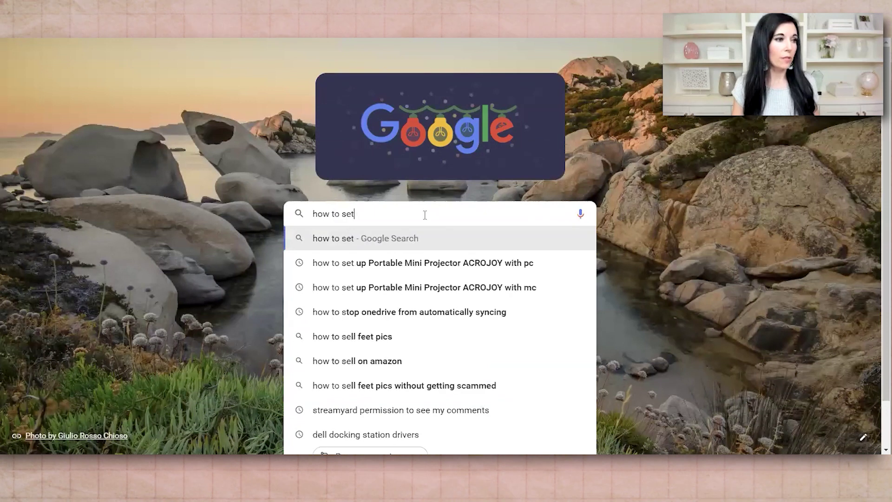
key("Return")
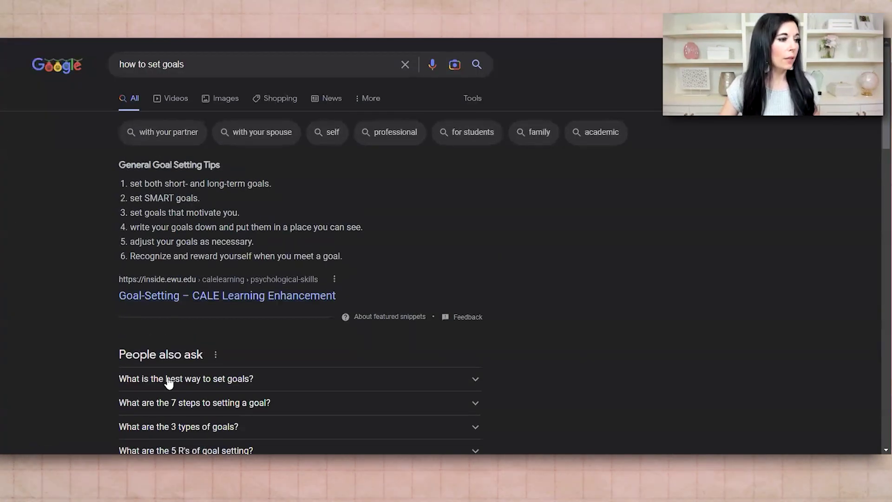
scroll(269, 303, "down", 3)
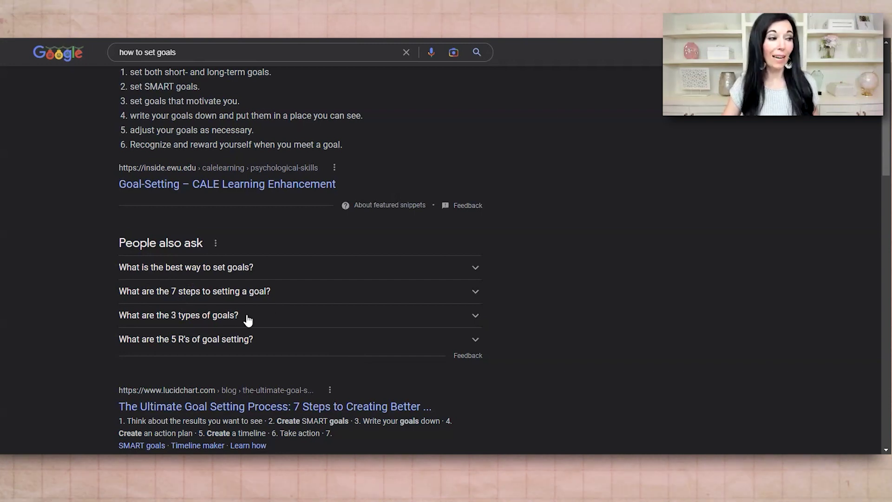
Expand and collapse the goal-setting questions in People also ask, from best way to 3 tips
left_click(471, 271)
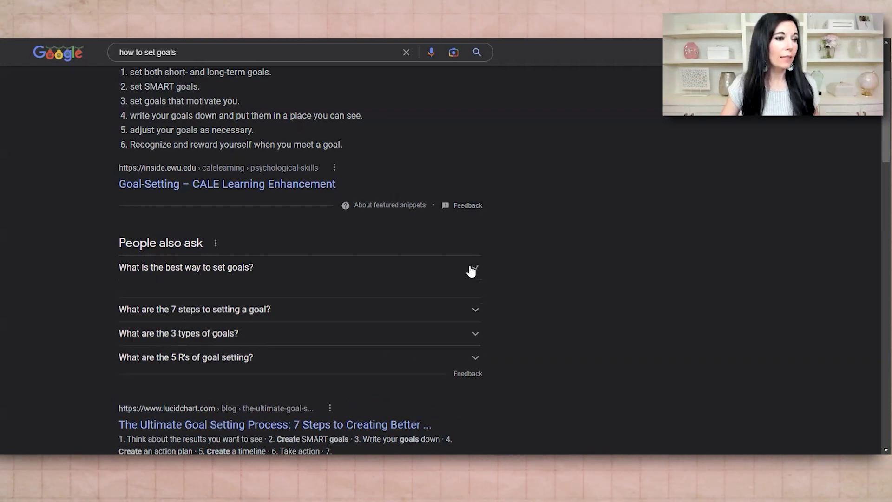
left_click(473, 272)
left_click(475, 292)
left_click(476, 293)
scroll(462, 325, "down", 2)
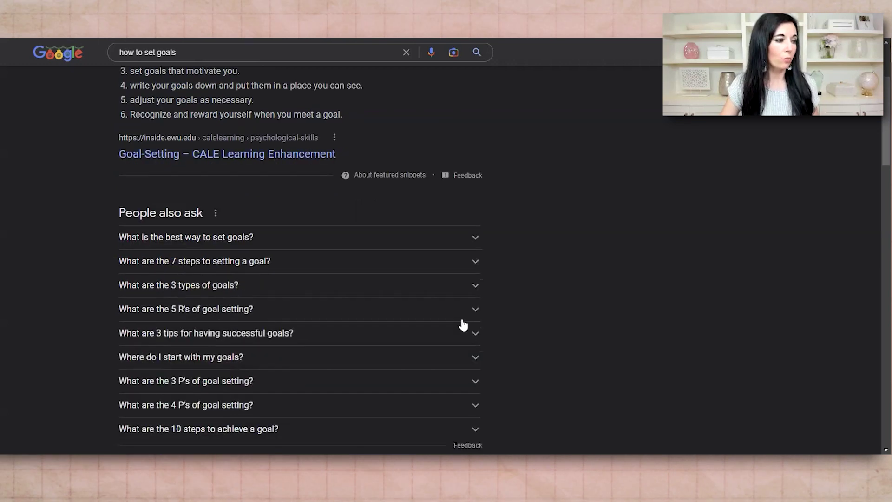
left_click(475, 207)
left_click(474, 207)
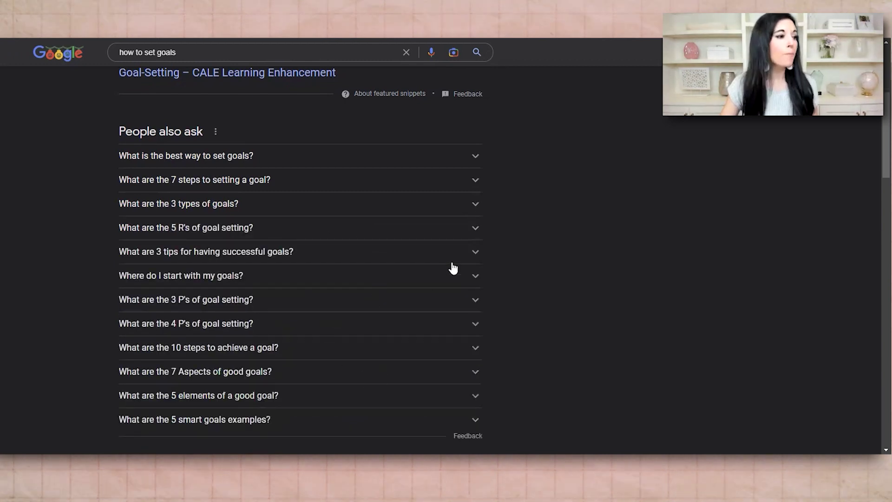
left_click(475, 252)
left_click(474, 254)
scroll(280, 196, "down", 3)
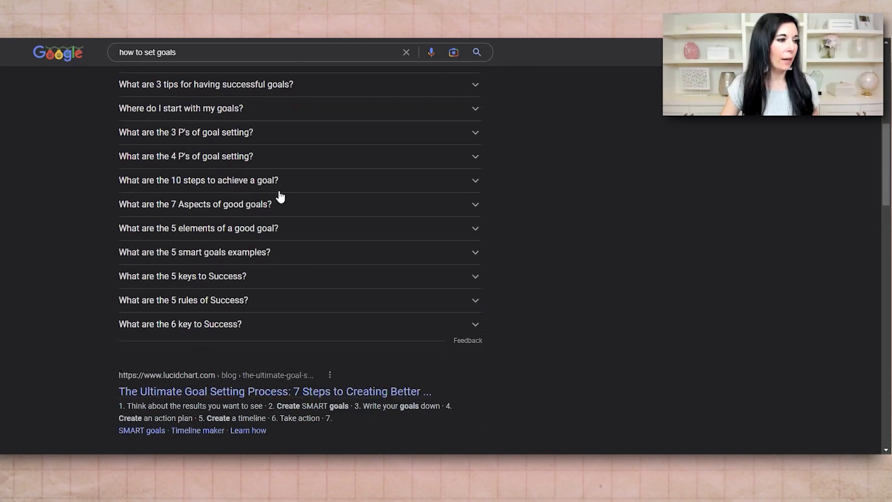
scroll(311, 276, "down", 1)
scroll(336, 295, "up", 5)
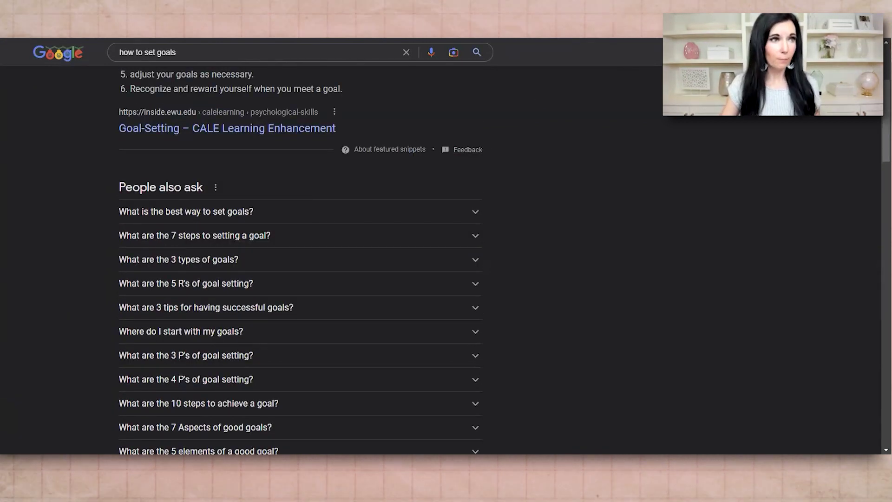
Search for 'answerthepublic' and look over the AnswerThePublic homepage
key("ctrl+l")
type("answer")
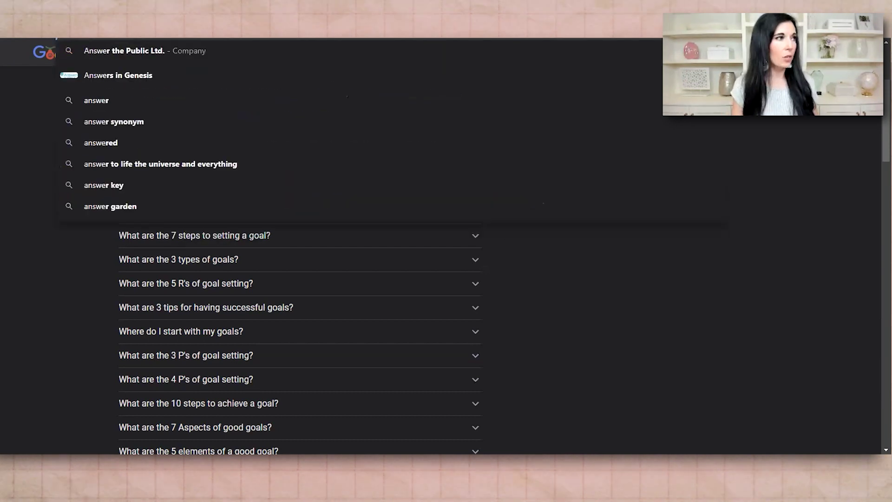
type("thepublic")
key("Return")
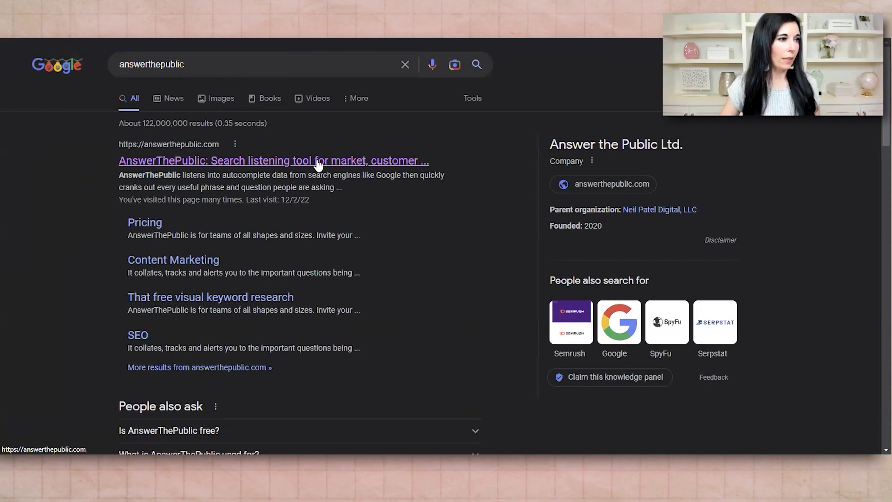
left_click(322, 163)
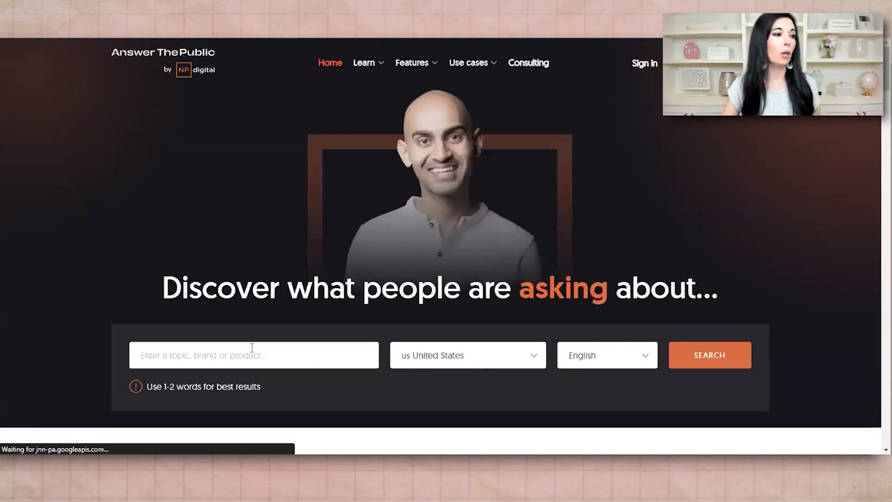
scroll(380, 268, "down", 5)
scroll(380, 260, "up", 5)
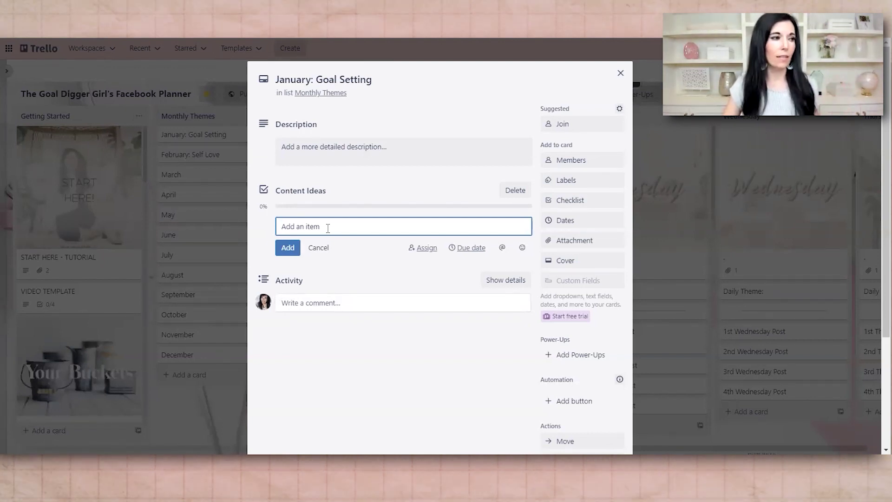
Add 'how to set goals' as a Content Ideas checklist item and close the January card
type("how to set go")
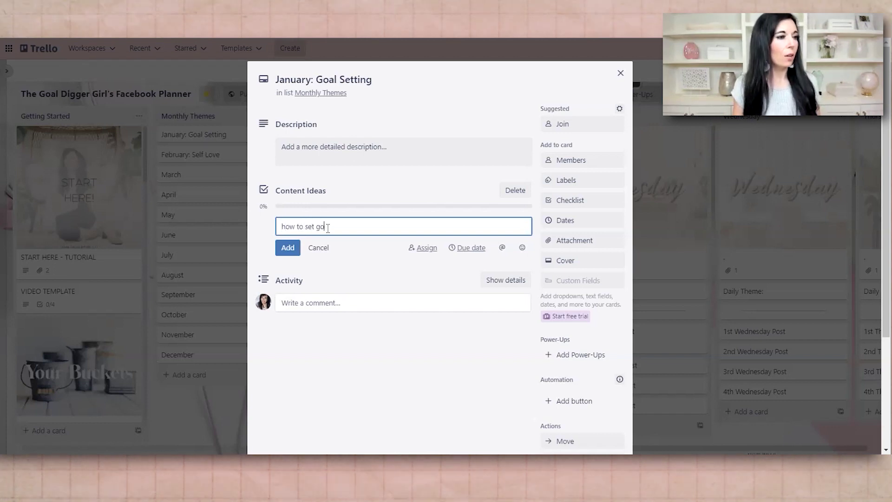
type("als")
left_click(288, 247)
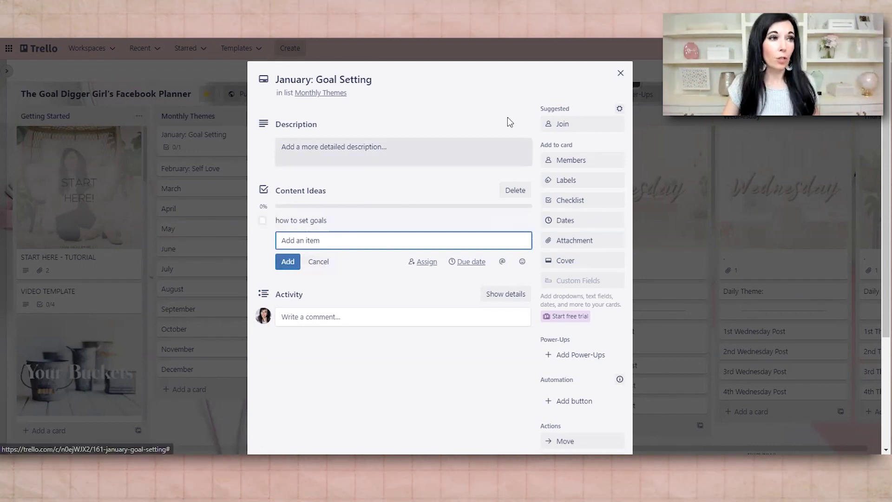
left_click(620, 72)
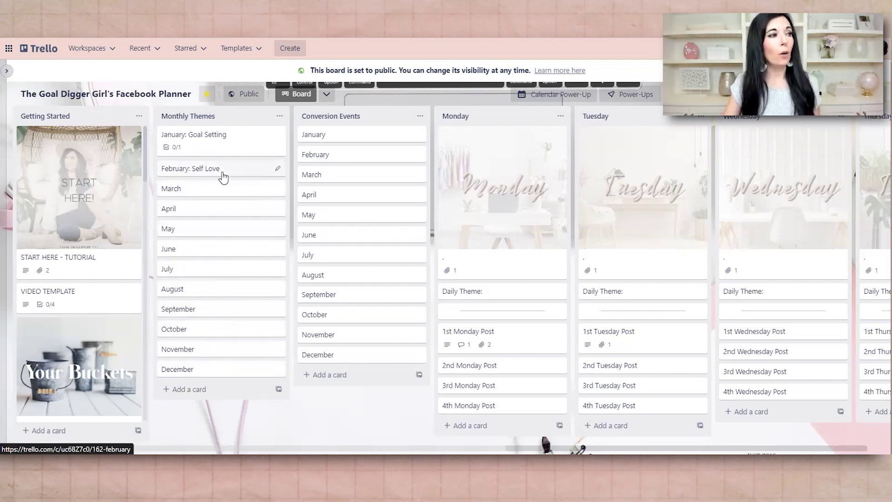
Look through the March, February and January cards, checking the how to set goals item's actions
left_click(215, 191)
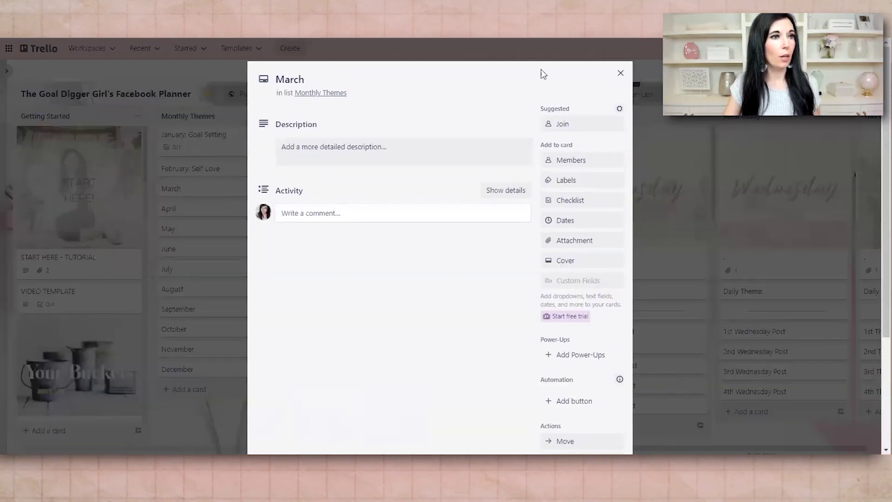
left_click(620, 73)
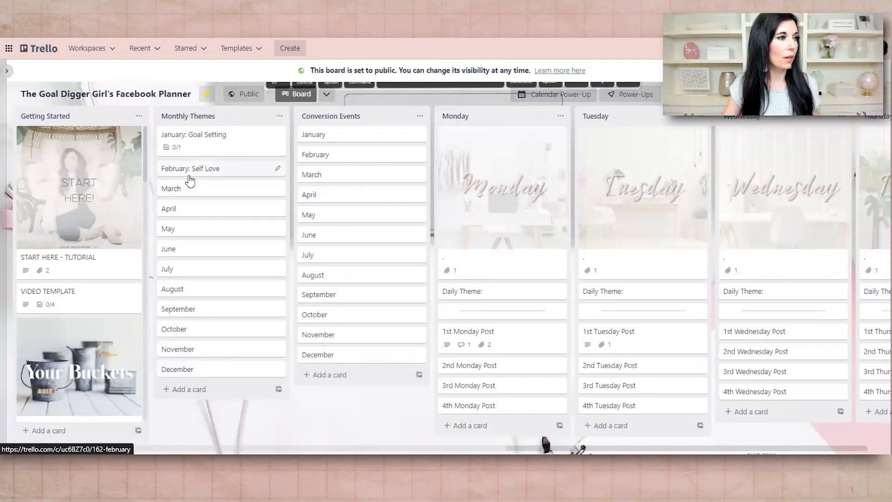
left_click(206, 169)
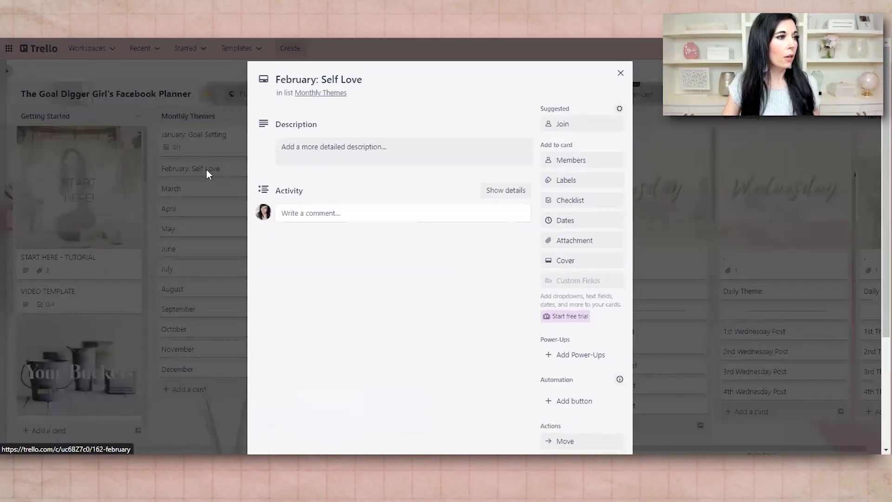
left_click(619, 72)
left_click(199, 134)
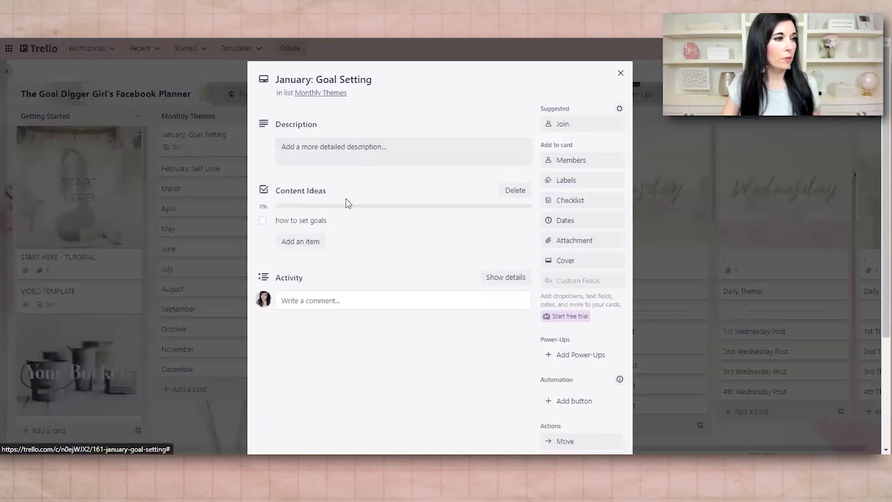
mouse_move(325, 219)
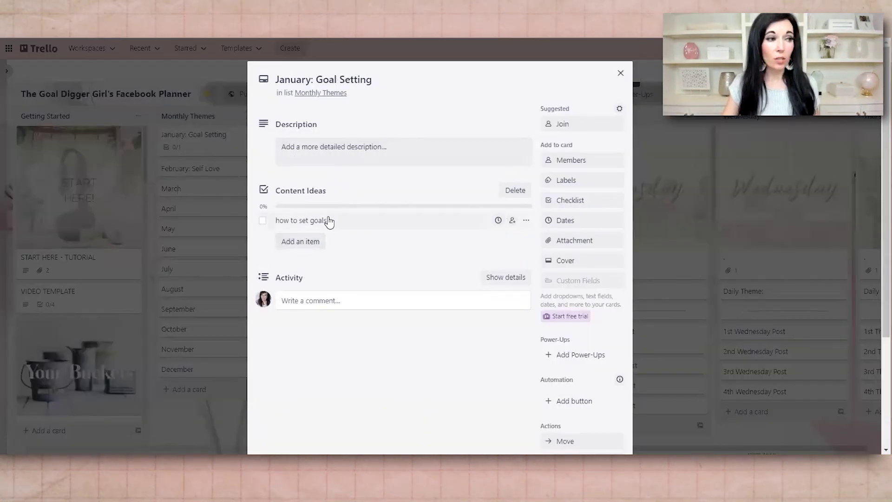
left_click(525, 220)
left_click(620, 75)
left_click(620, 73)
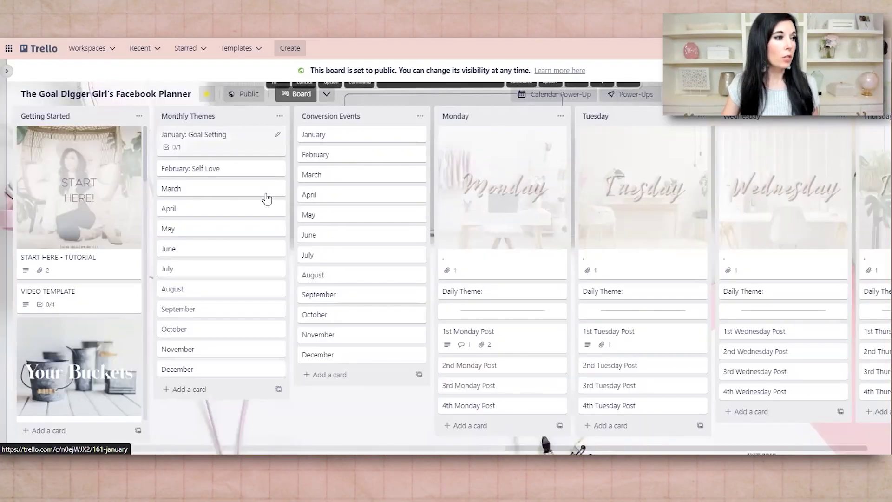
Add a checklist to September copying items from January's Content Ideas checklist
left_click(260, 311)
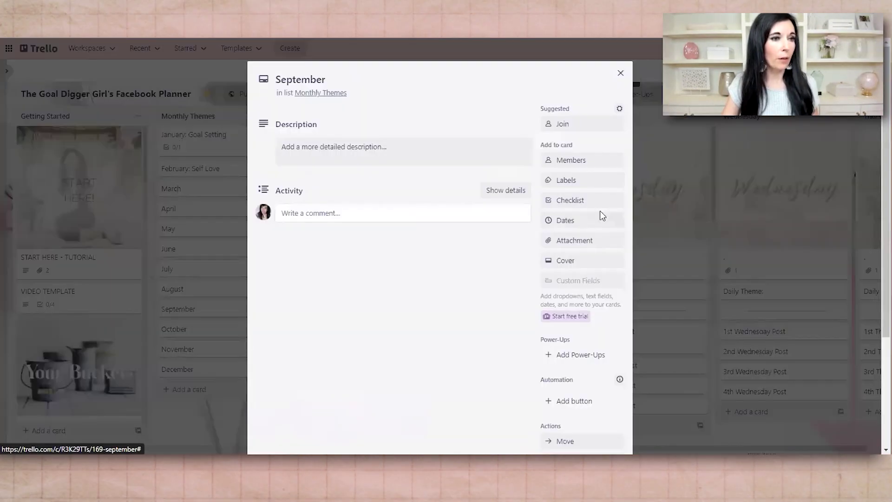
left_click(585, 200)
left_click(590, 287)
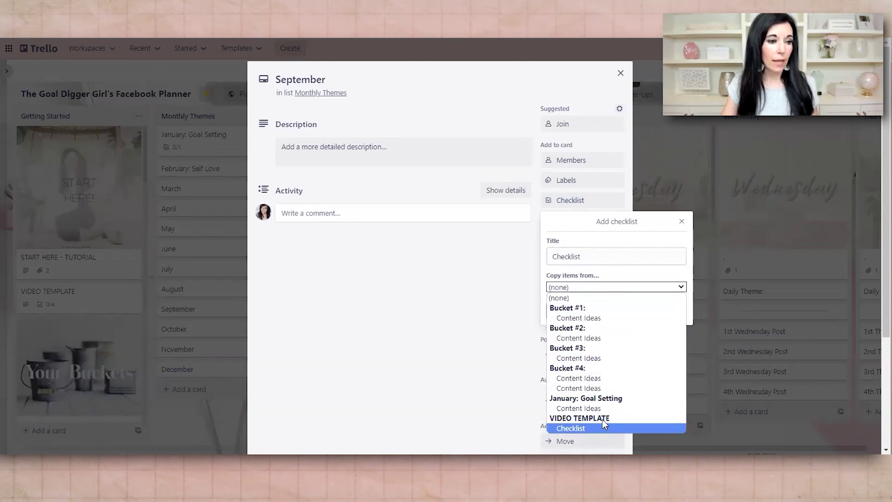
left_click(585, 408)
left_click(566, 310)
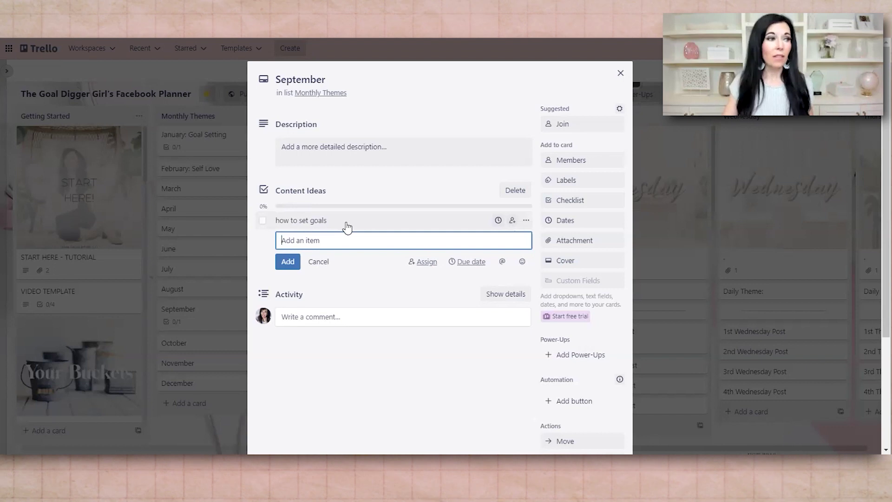
Delete the copied how to set goals item and the Content Ideas checklist, then close September
left_click(529, 224)
left_click(529, 277)
left_click(516, 192)
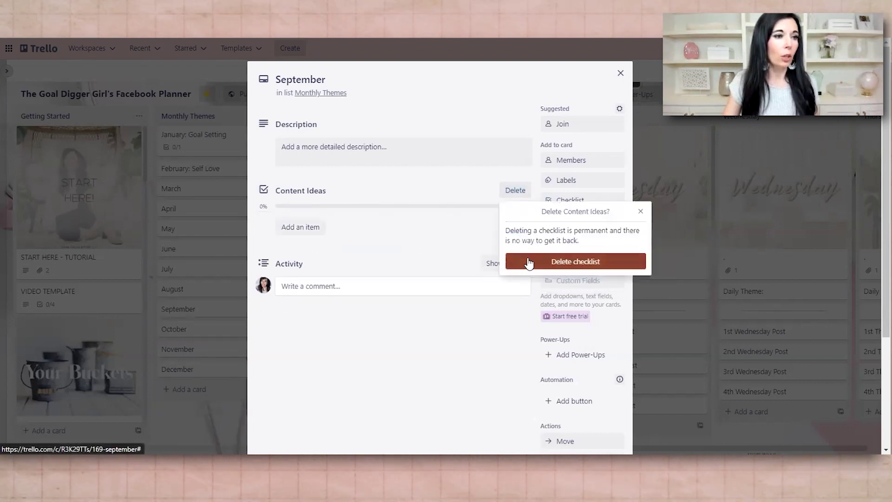
left_click(529, 262)
left_click(620, 75)
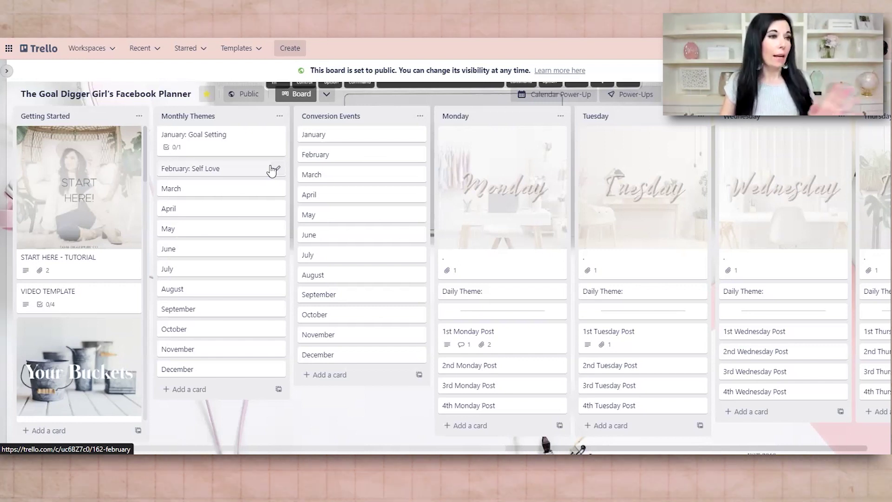
left_click(74, 186)
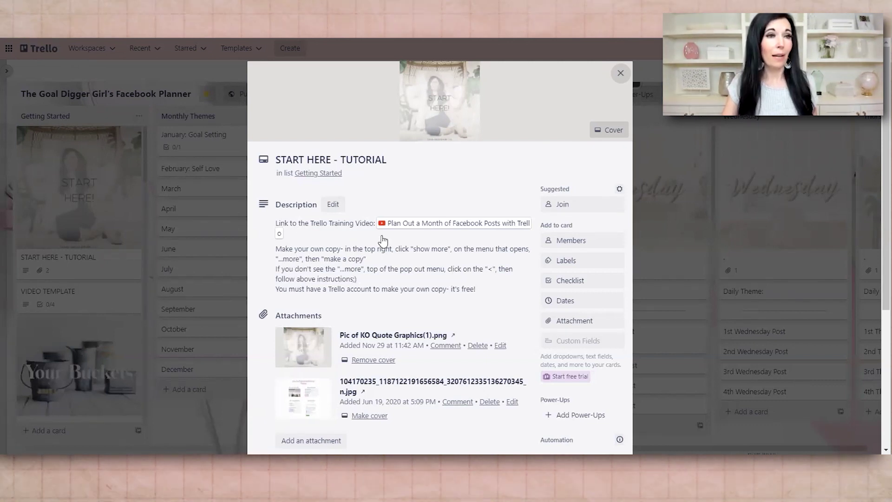
left_click(620, 72)
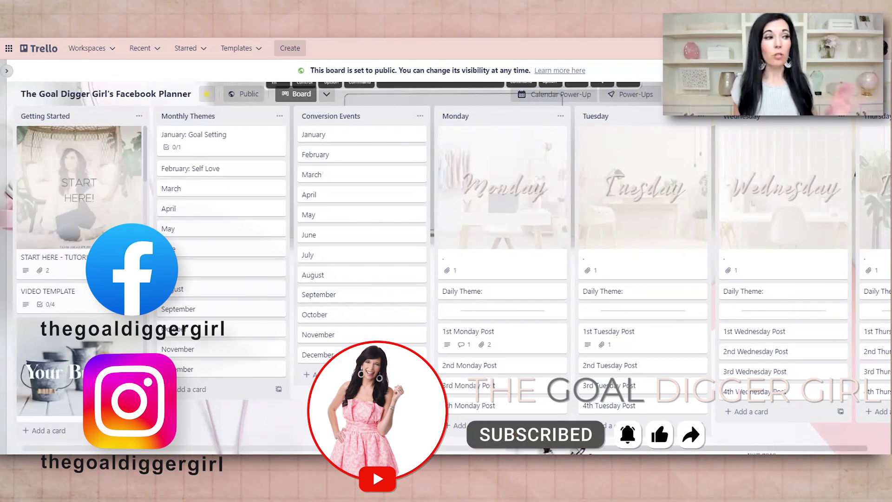
scroll(74, 279, "down", 4)
scroll(77, 283, "up", 3)
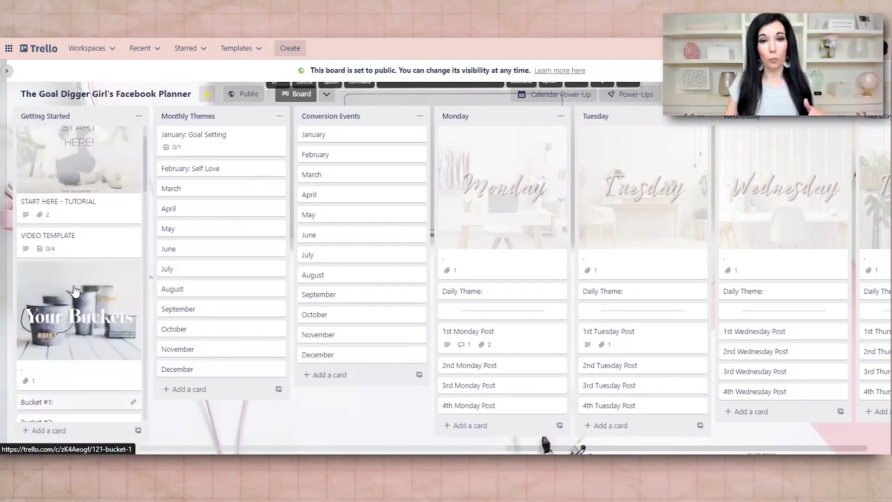